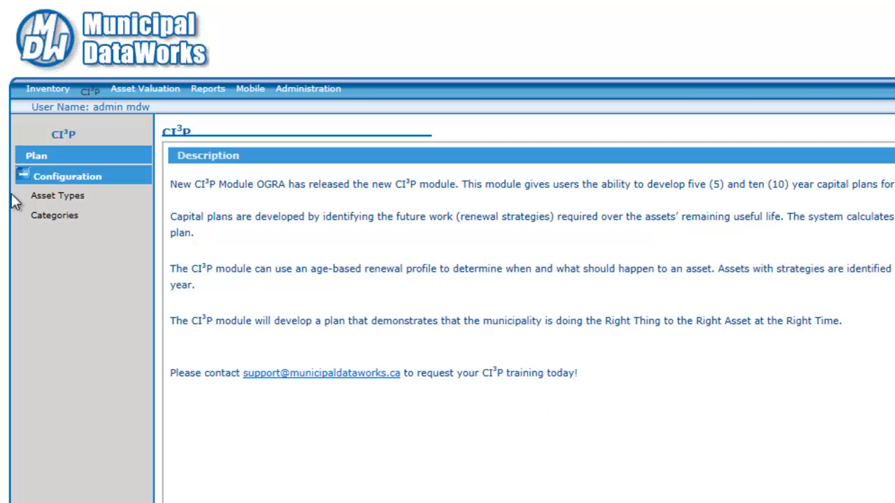
- Open the category configuration for the Road Section asset type and add a criteria set with priority 1
click(50, 218)
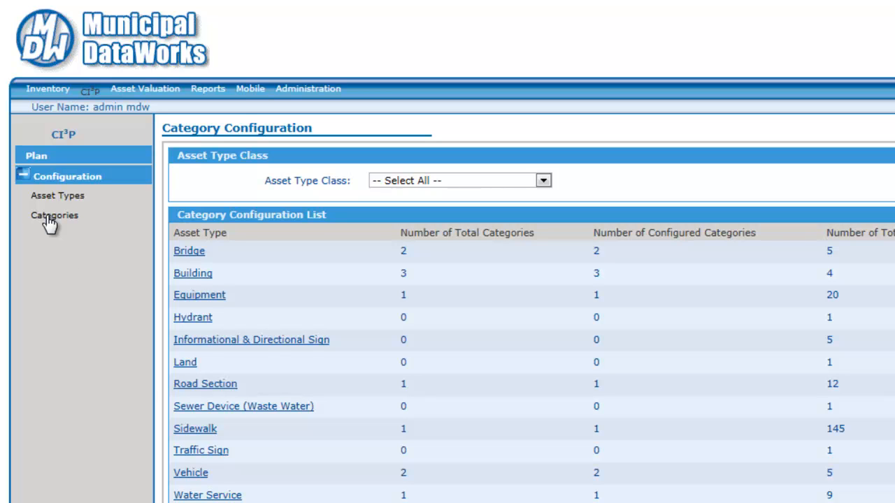
click(190, 386)
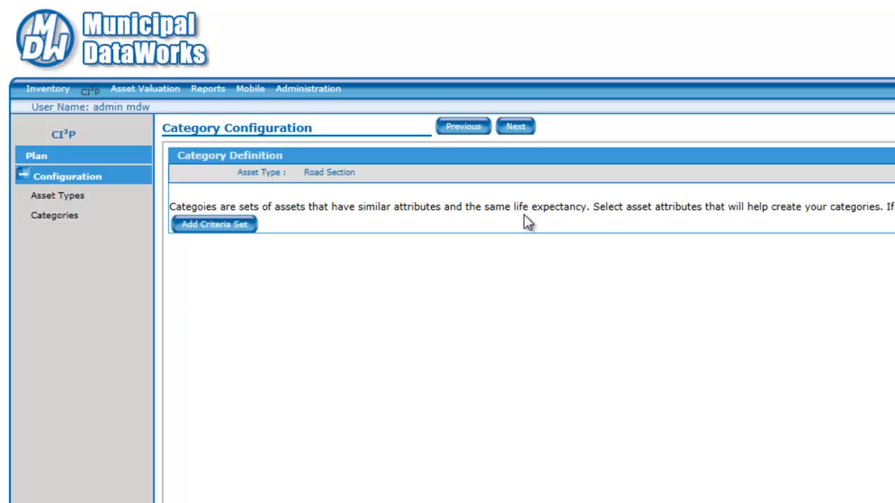
click(216, 225)
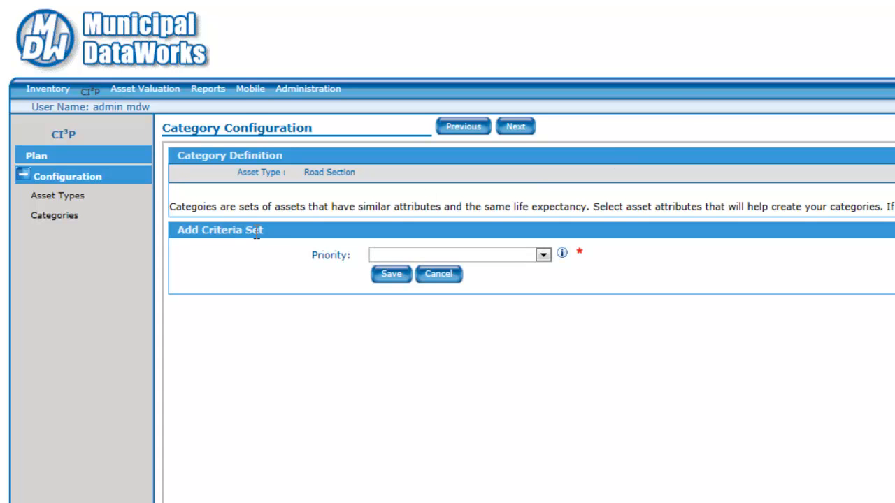
click(543, 255)
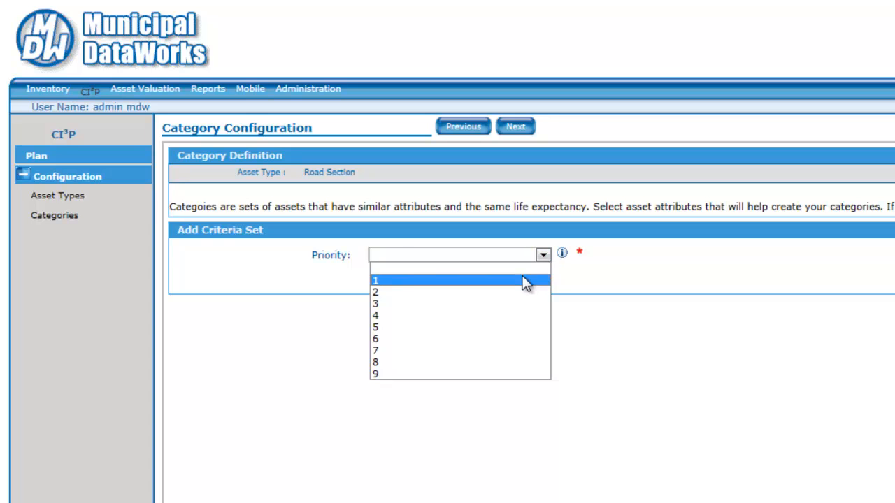
click(525, 281)
click(386, 276)
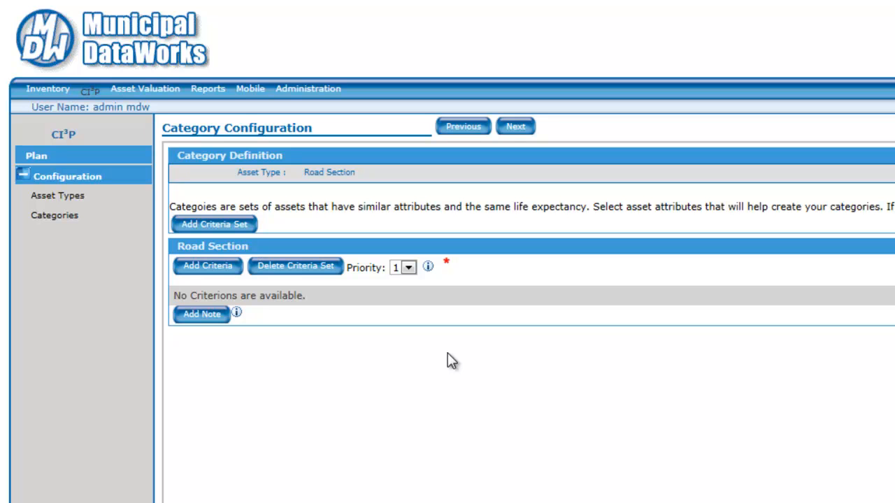
- Add a criterion with attribute type Asset and attribute Asset Material to the priority 1 criteria set
click(217, 270)
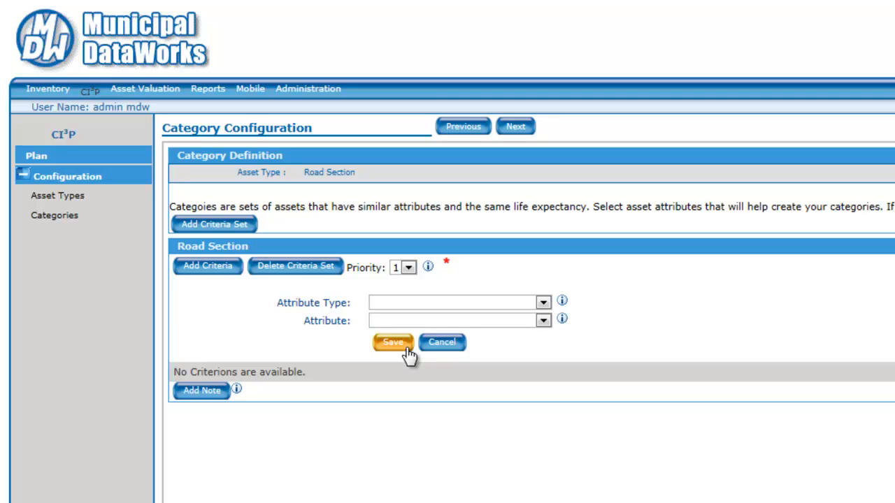
click(544, 299)
click(530, 326)
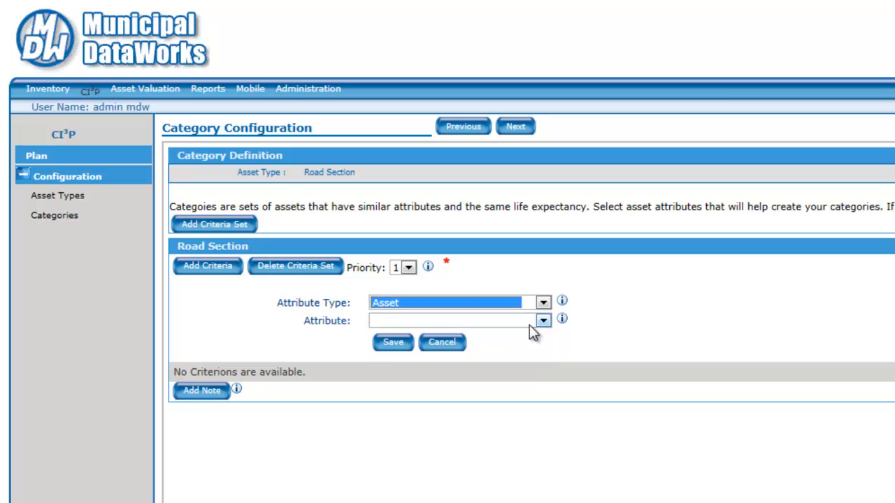
click(546, 321)
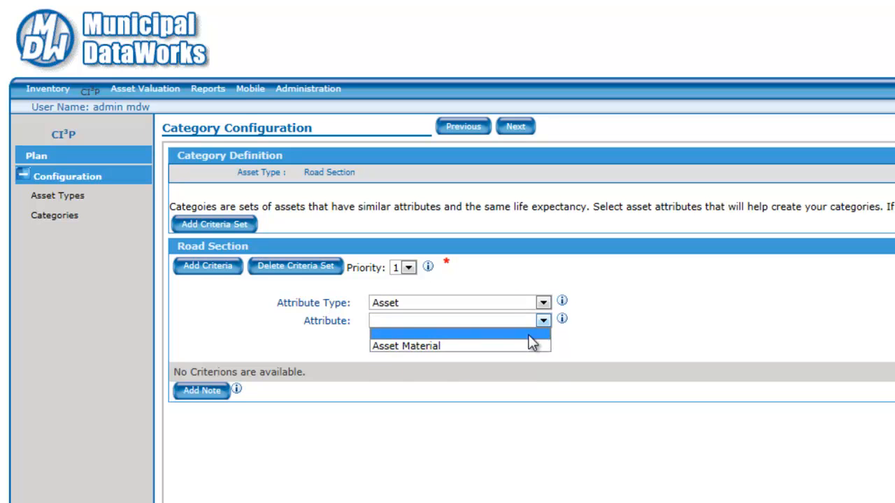
click(529, 347)
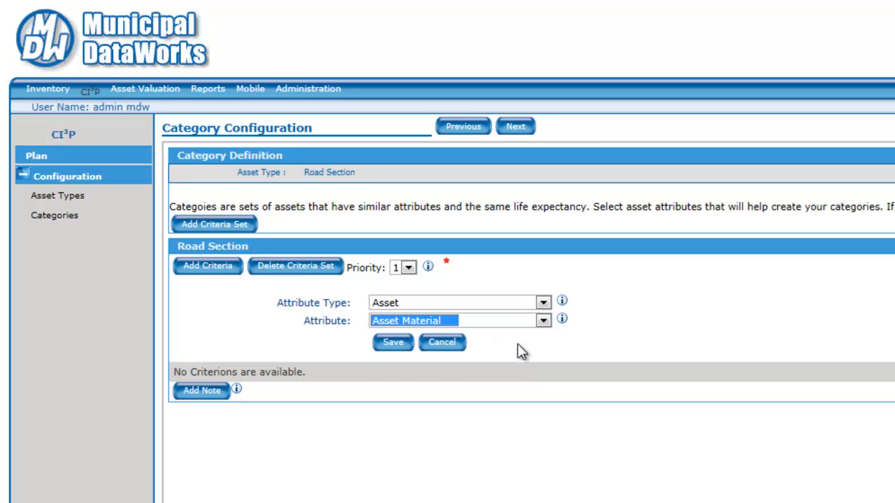
click(388, 344)
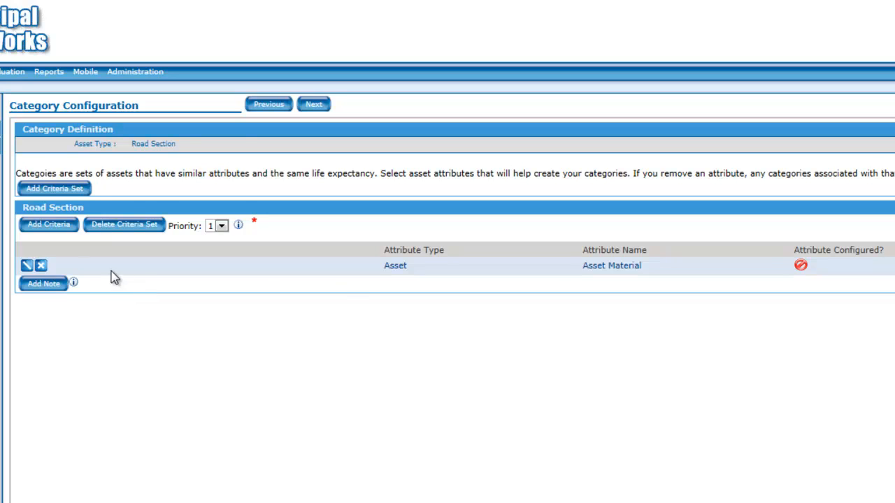
- Configure the priority 1 Asset Material criterion to include all available values and save it
click(27, 265)
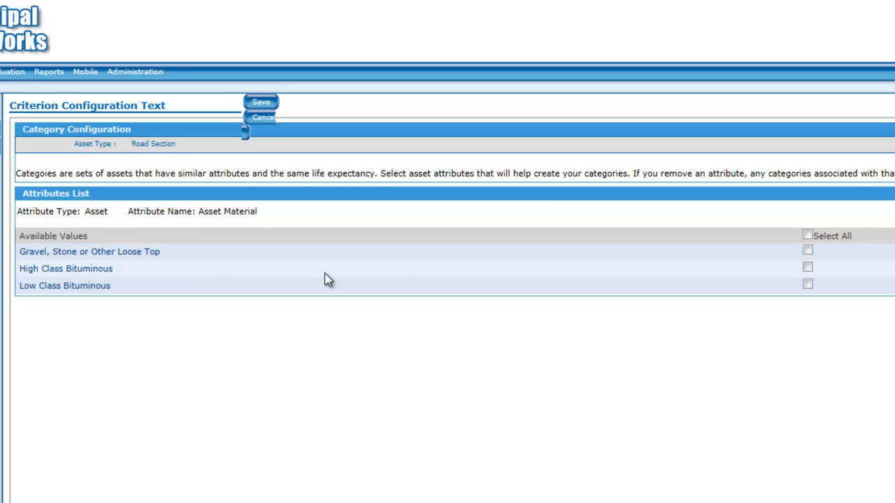
click(807, 237)
click(262, 103)
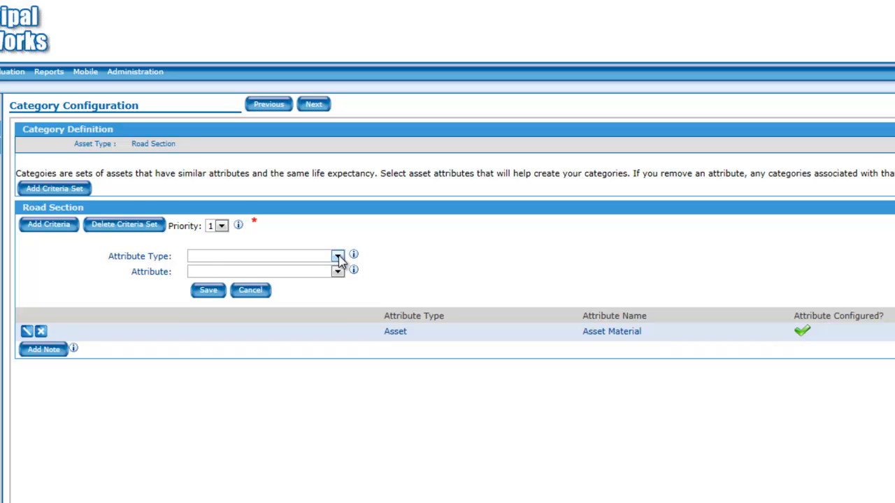
- Add a criterion with attribute type Asset Attribute and attribute Maintenance Class to the priority 1 set, and configure its values
click(336, 256)
click(320, 288)
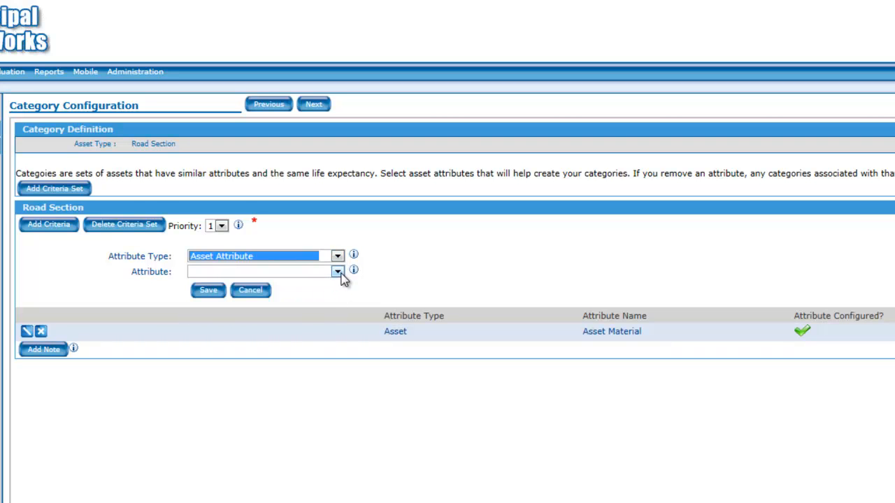
click(337, 272)
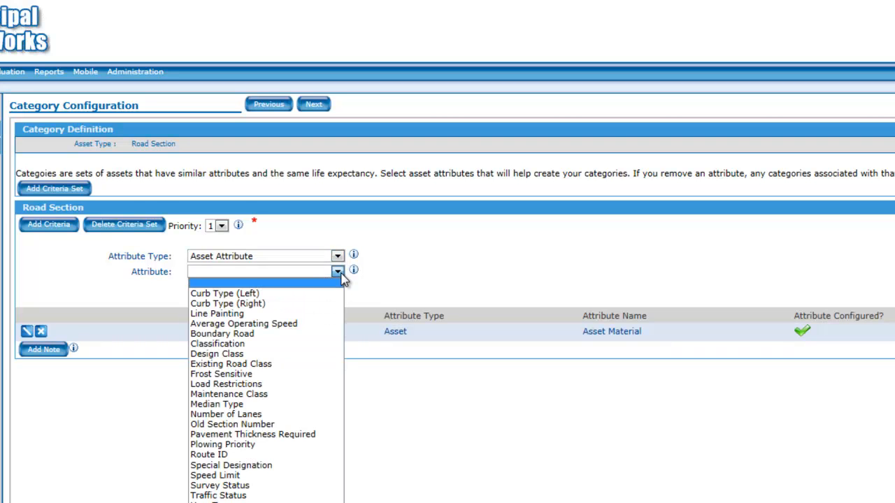
click(306, 396)
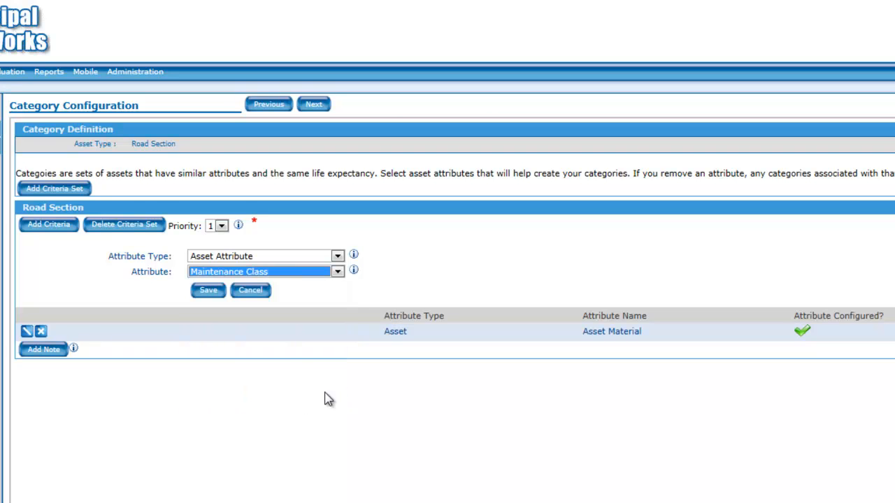
click(209, 292)
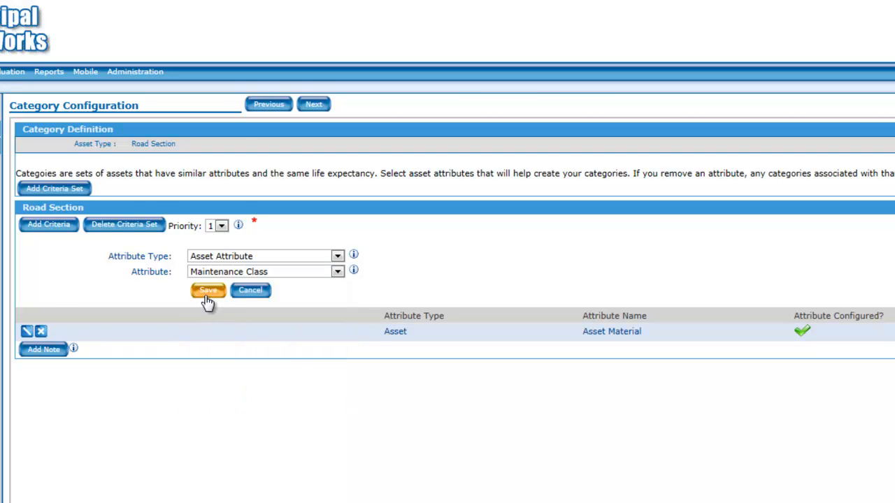
click(33, 286)
click(639, 237)
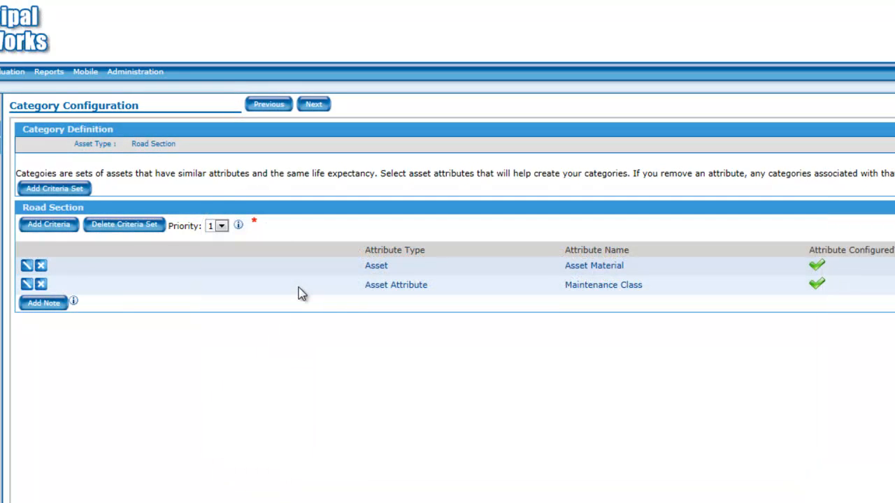
- Add a second Road Section criteria set with priority 2
click(68, 190)
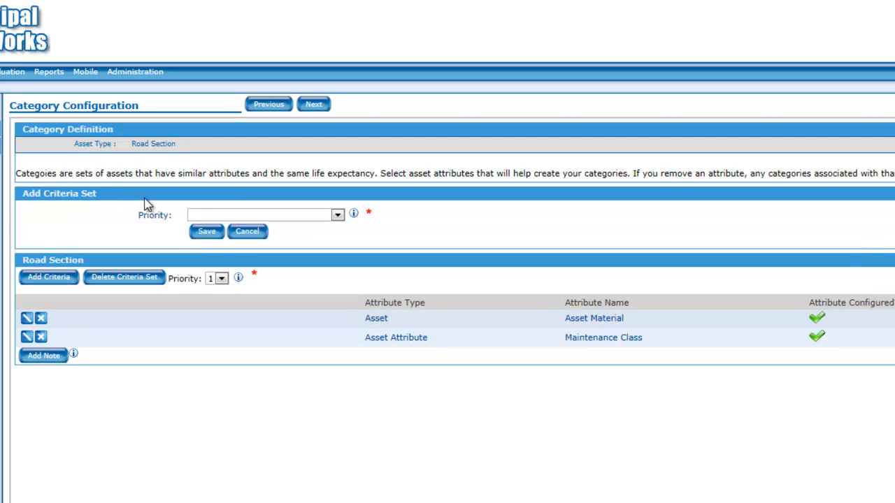
click(336, 217)
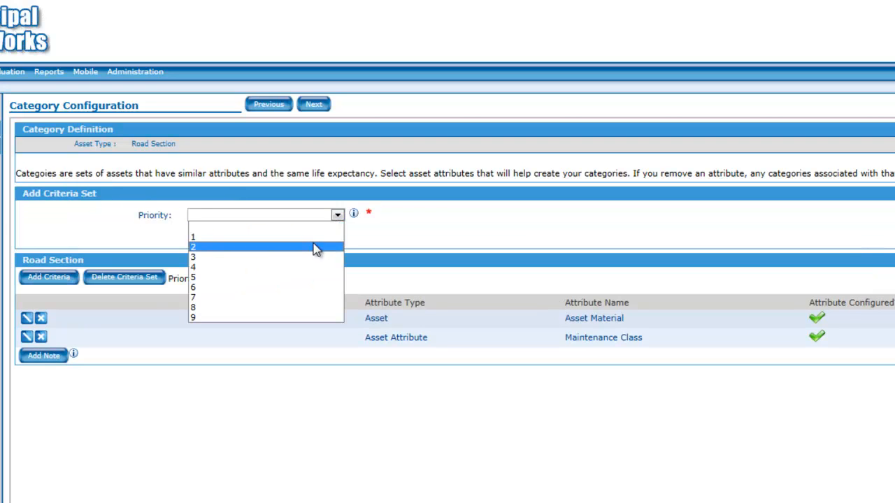
click(314, 248)
click(208, 232)
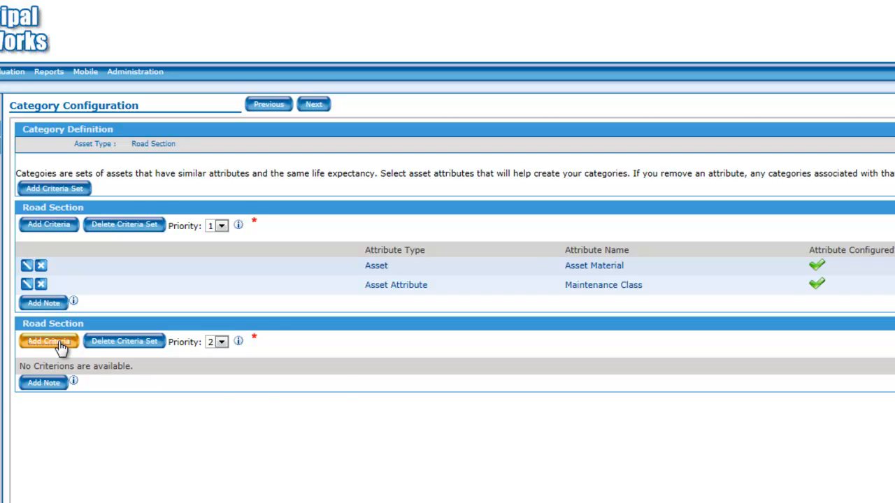
- Add a criterion with attribute type Asset and attribute Asset Material to the priority 2 criteria set
click(49, 341)
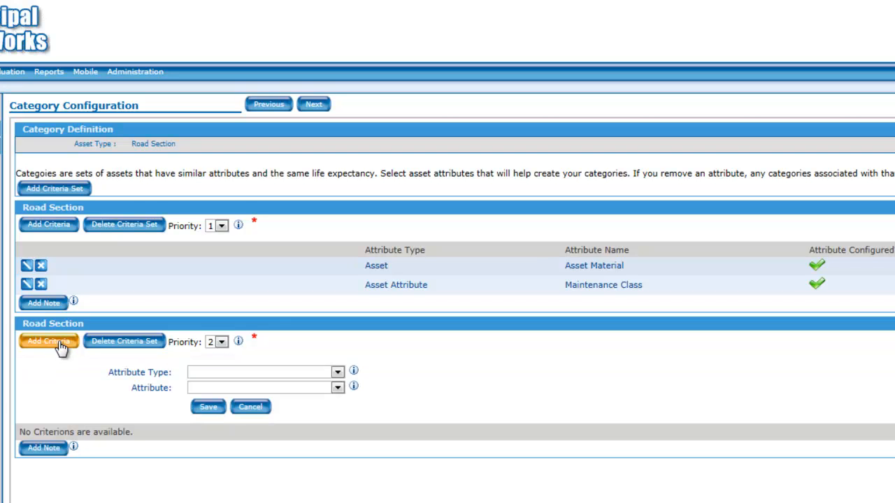
click(337, 374)
click(317, 396)
click(337, 388)
click(316, 411)
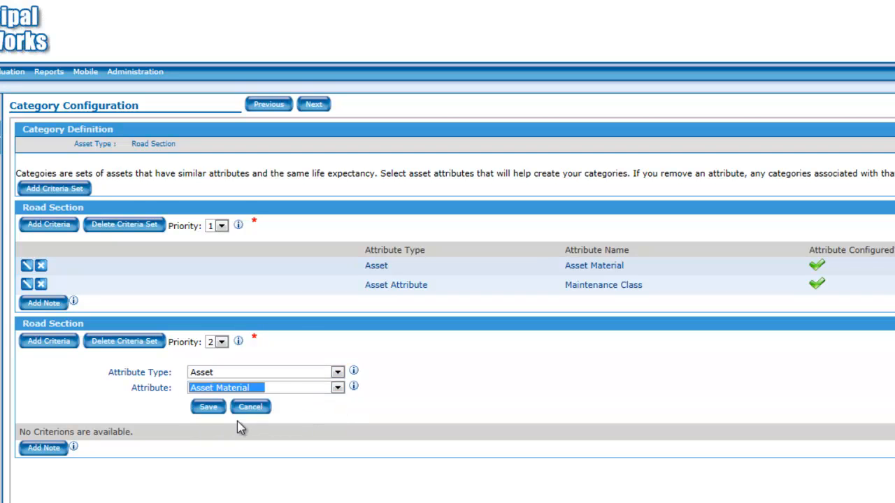
click(210, 410)
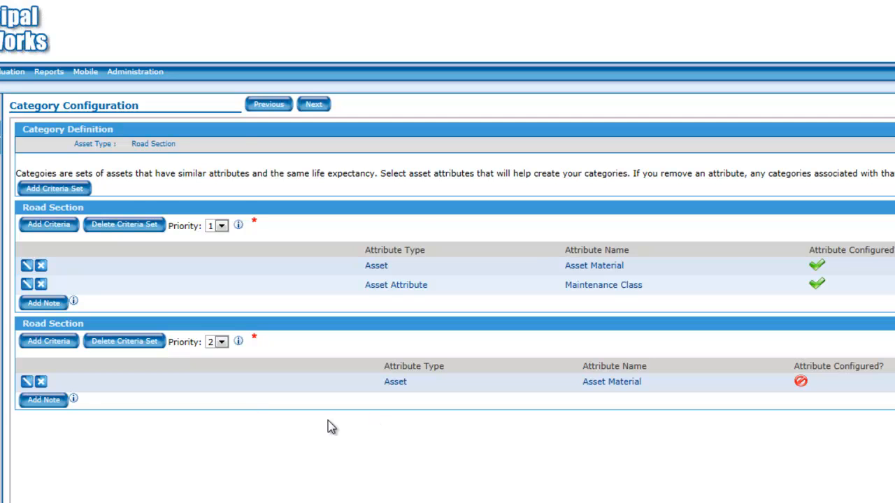
- Configure the priority 2 Asset Material criterion with Gravel, Stone or Other Loose Top and Low Class Bituminous, and save it
click(26, 382)
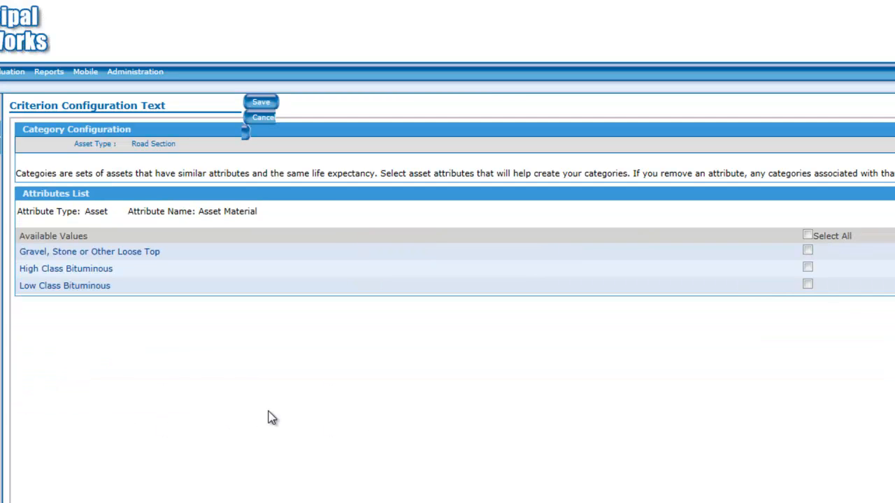
click(807, 250)
click(808, 285)
click(263, 104)
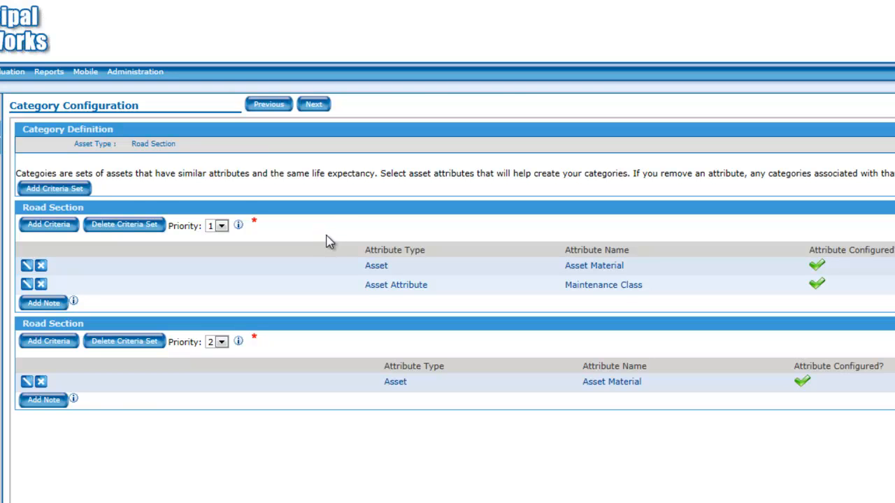
- Generate the Road Section categories and review the assets in the High Class Bituminous, Maintenance Class 4 category before finishing
click(313, 106)
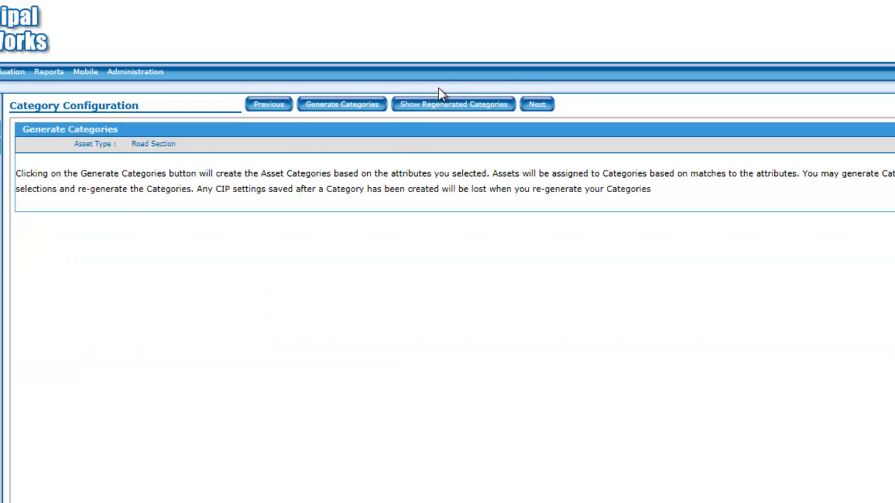
click(348, 107)
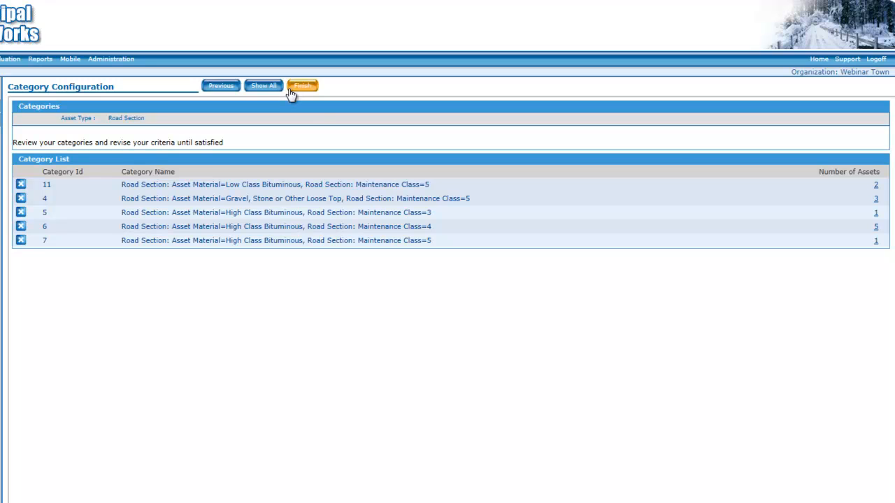
click(876, 227)
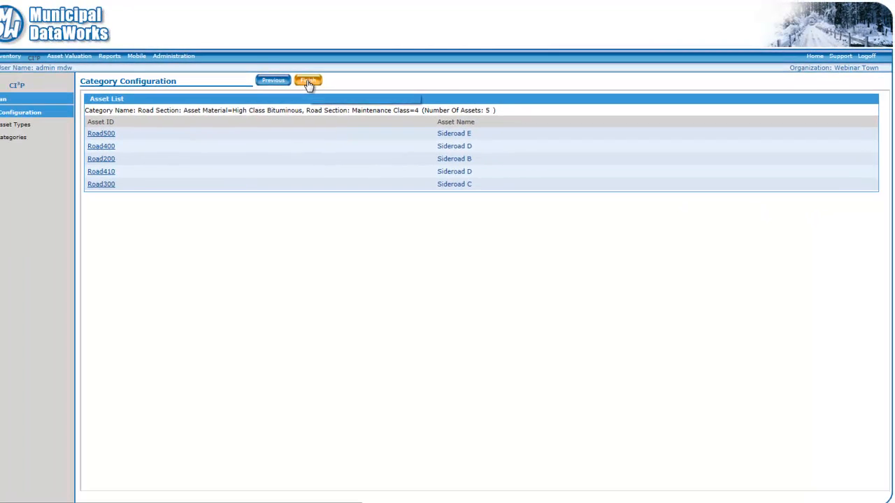
click(308, 82)
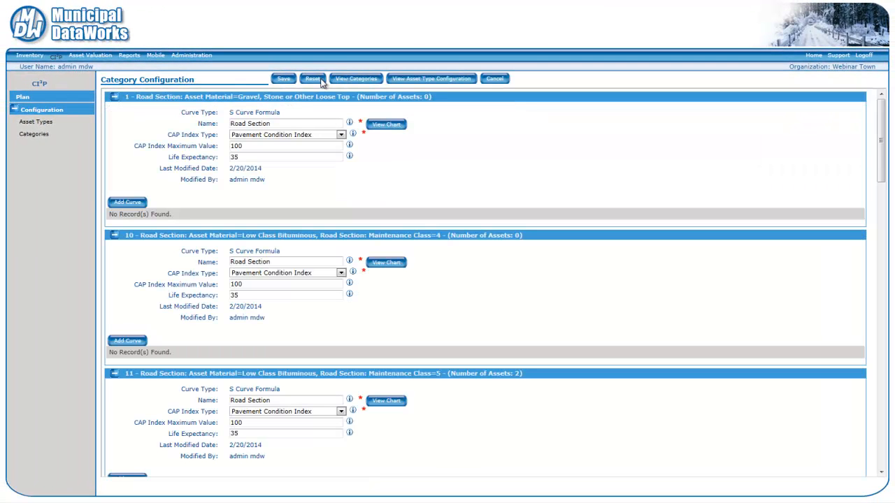